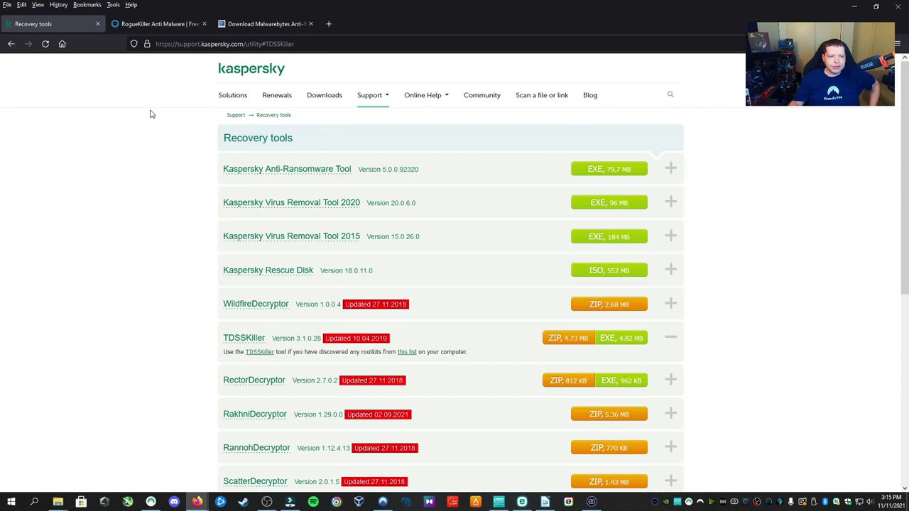
- Launch the downloaded tdsskiller.exe and accept its End User License Agreement and KSN Statement
{"action": "left_click", "coordinate": [153, 24]}
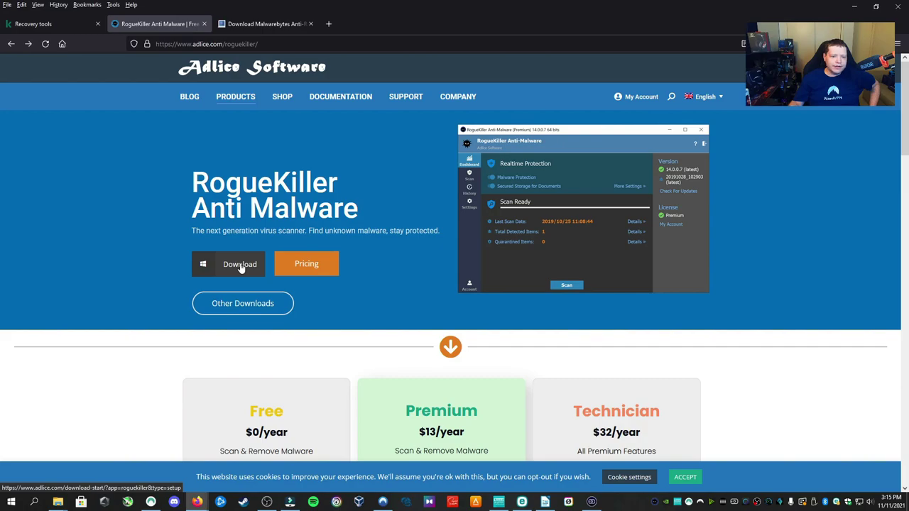
{"action": "left_click", "coordinate": [260, 25]}
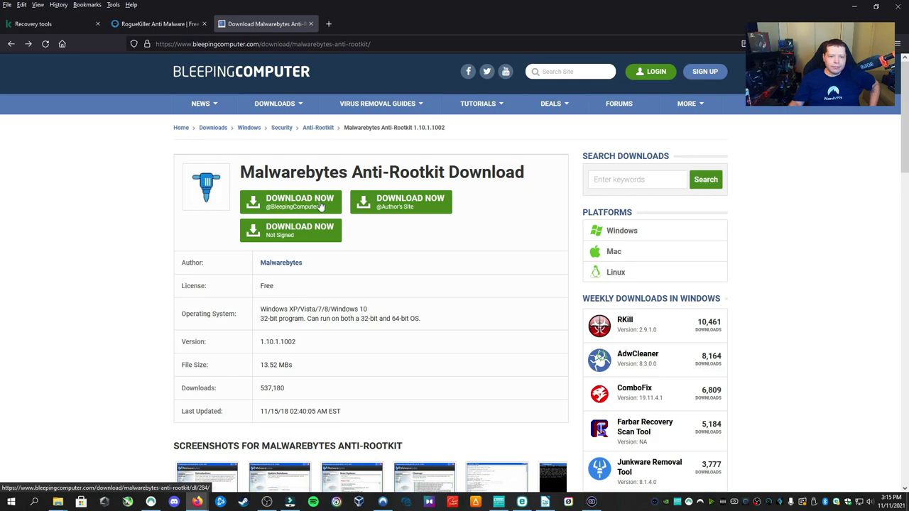
{"action": "left_click", "coordinate": [743, 43]}
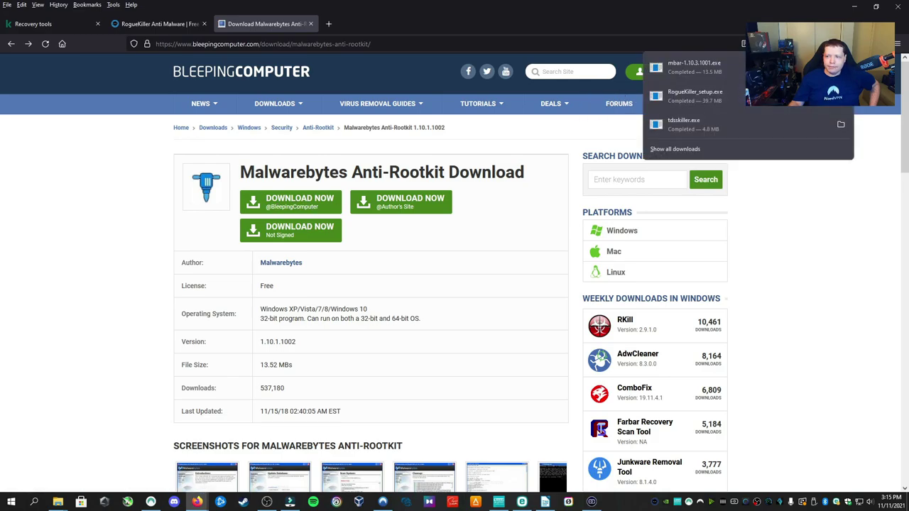
{"action": "left_click", "coordinate": [747, 127]}
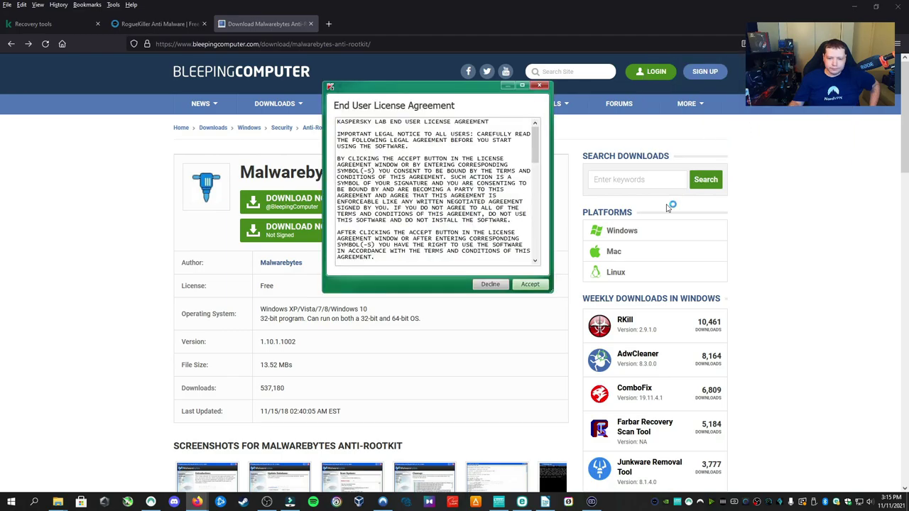
{"action": "left_click", "coordinate": [529, 285]}
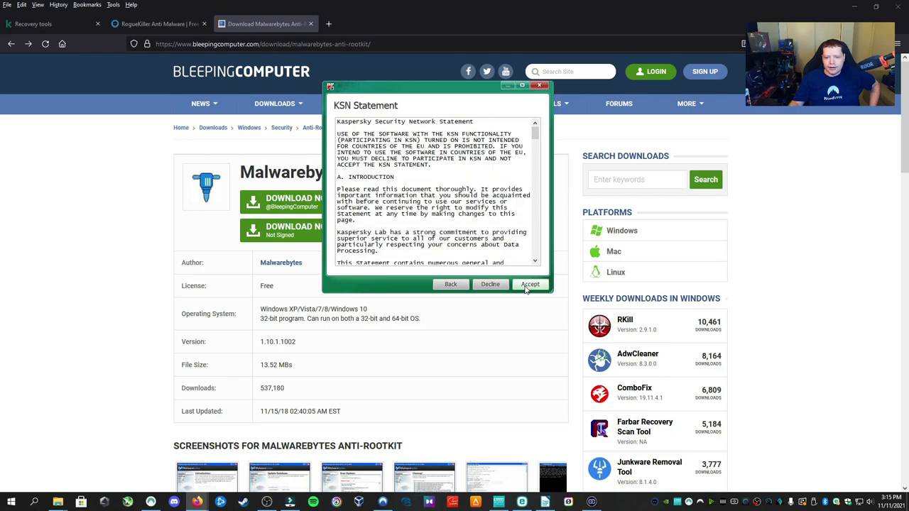
{"action": "left_click", "coordinate": [527, 285]}
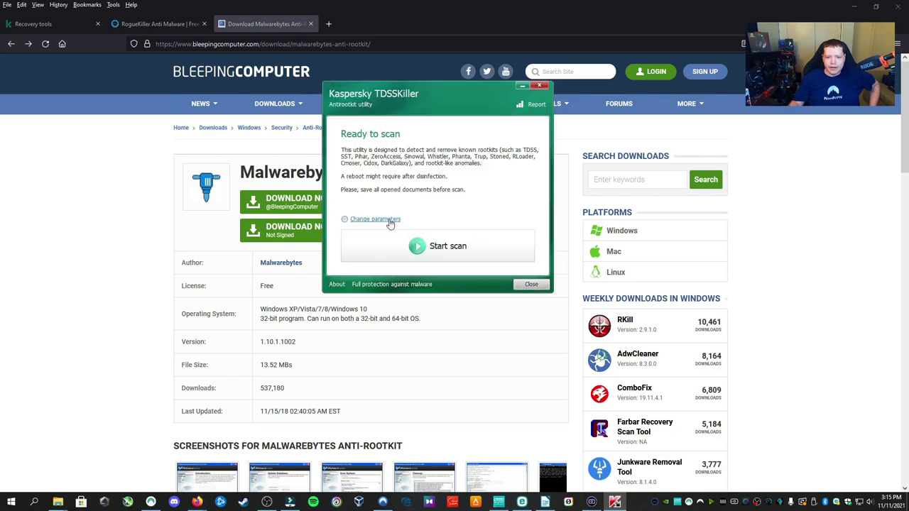
{"action": "left_click", "coordinate": [375, 219]}
{"action": "left_click", "coordinate": [512, 227]}
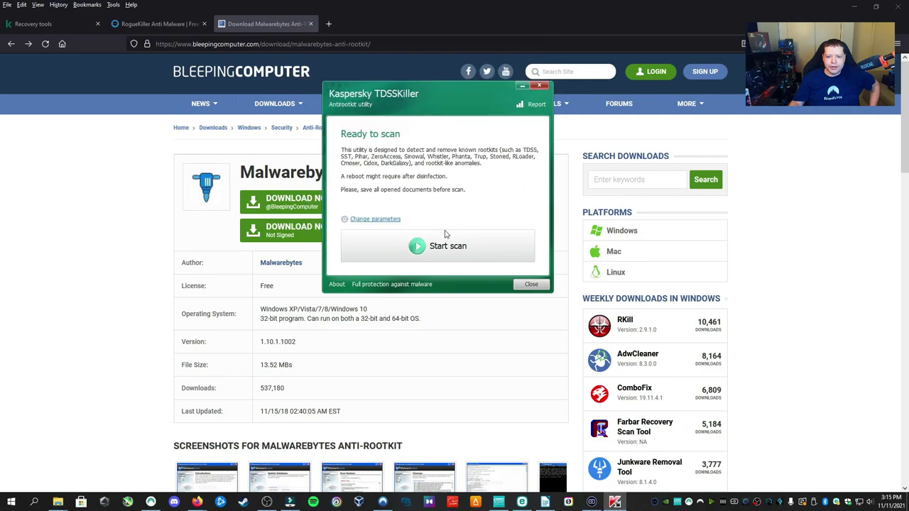
{"action": "left_click", "coordinate": [363, 219]}
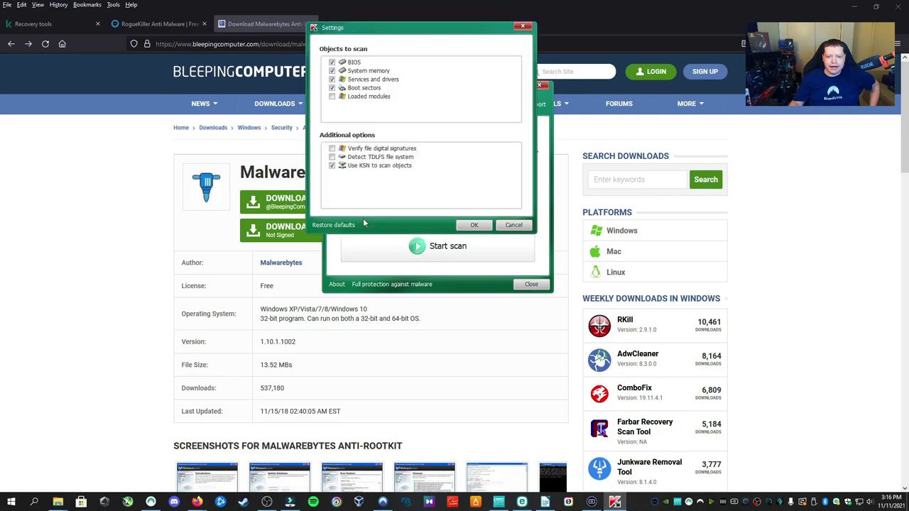
{"action": "left_click", "coordinate": [331, 97]}
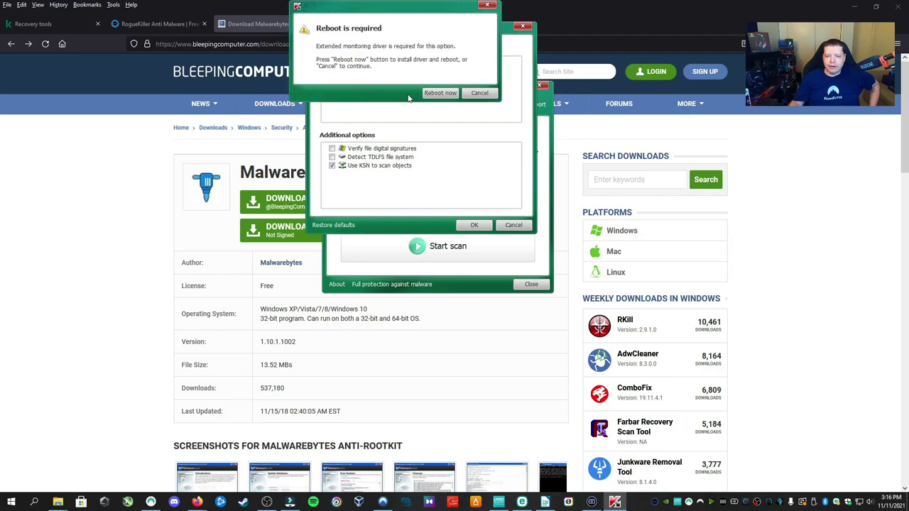
{"action": "left_click", "coordinate": [480, 93]}
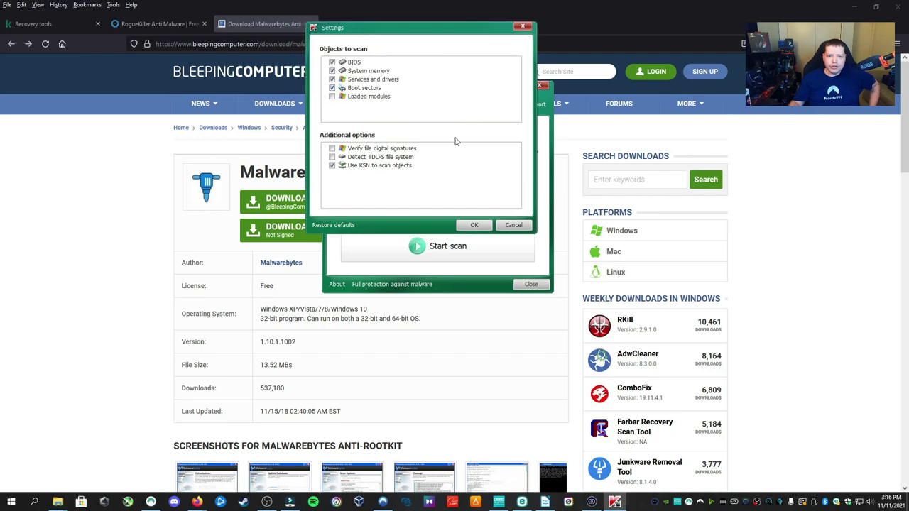
{"action": "left_click", "coordinate": [514, 224]}
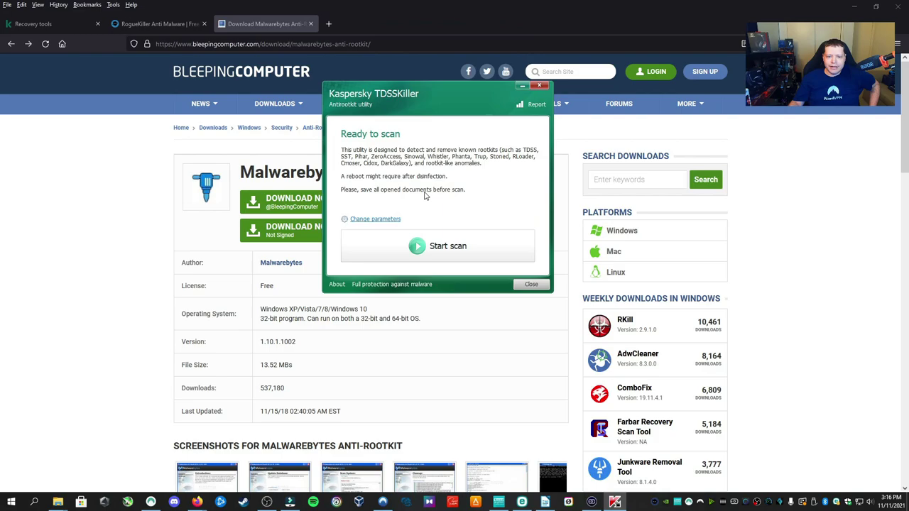
- Enable Verify file digital signatures and Detect TDLFS file system in the TDSSKiller scan parameters, and start the scan
{"action": "left_click", "coordinate": [376, 220]}
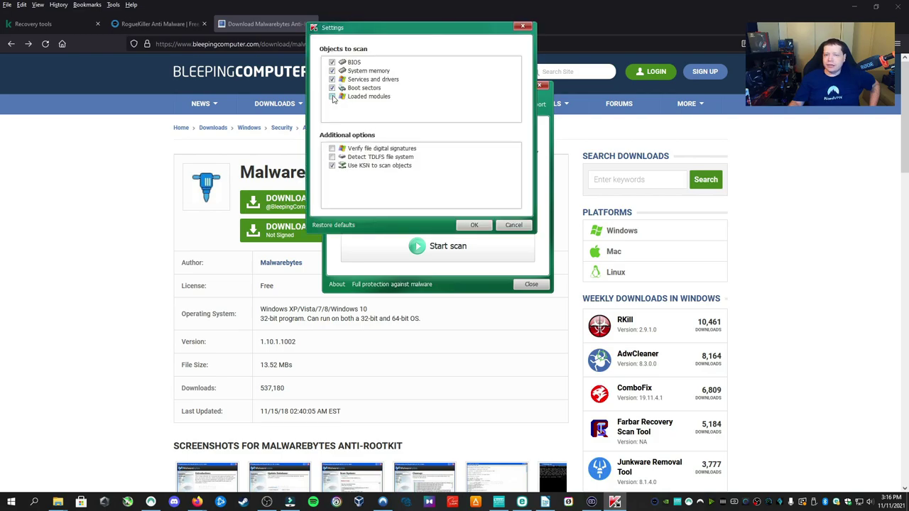
{"action": "left_click", "coordinate": [331, 149]}
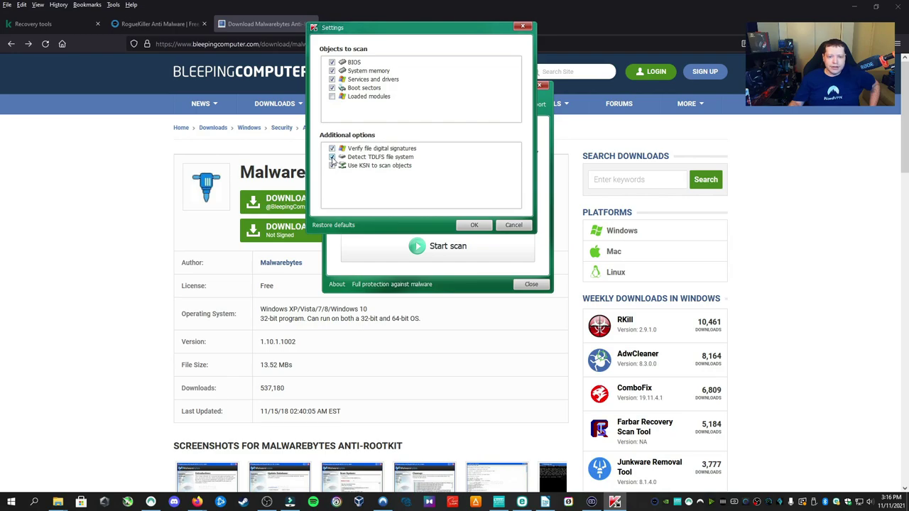
{"action": "left_click", "coordinate": [474, 225]}
{"action": "left_click", "coordinate": [447, 246]}
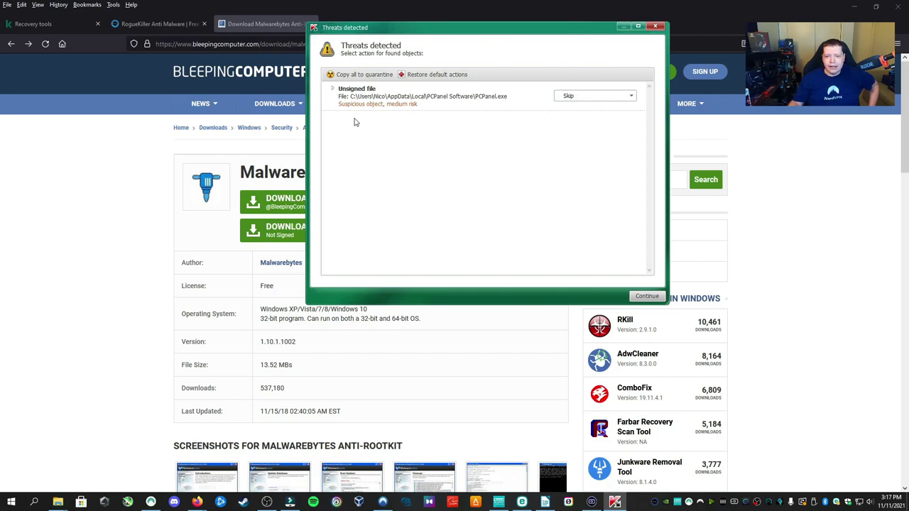
- Keep the Skip action for the detected unsigned PCPanel.exe file, continue, and close TDSSKiller
{"action": "left_click", "coordinate": [595, 98]}
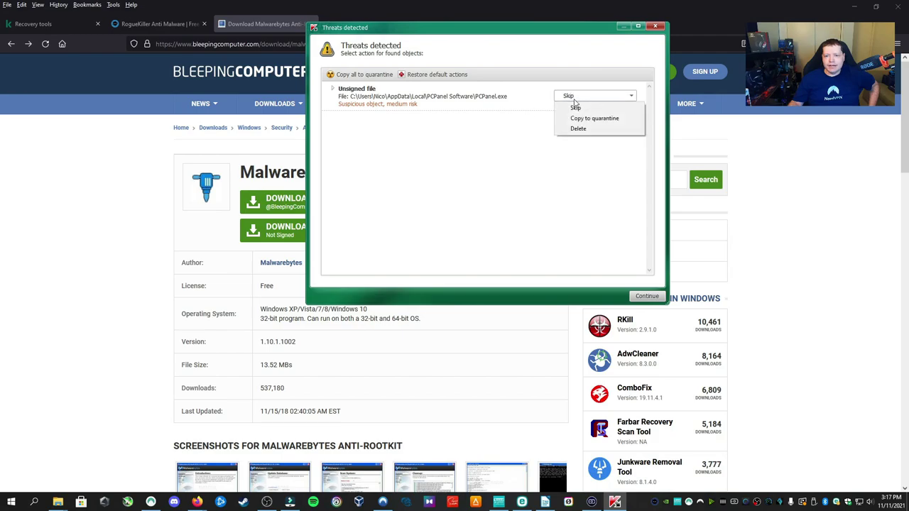
{"action": "left_click", "coordinate": [587, 107]}
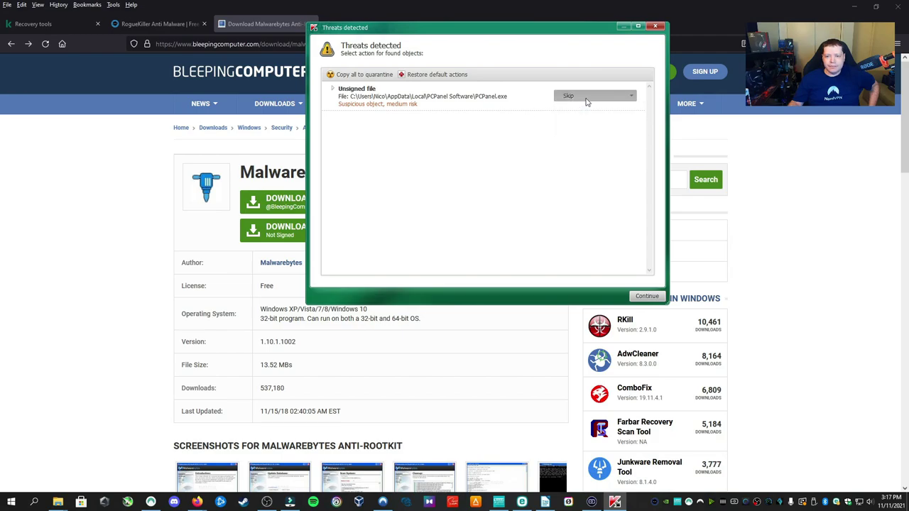
{"action": "left_click", "coordinate": [646, 296]}
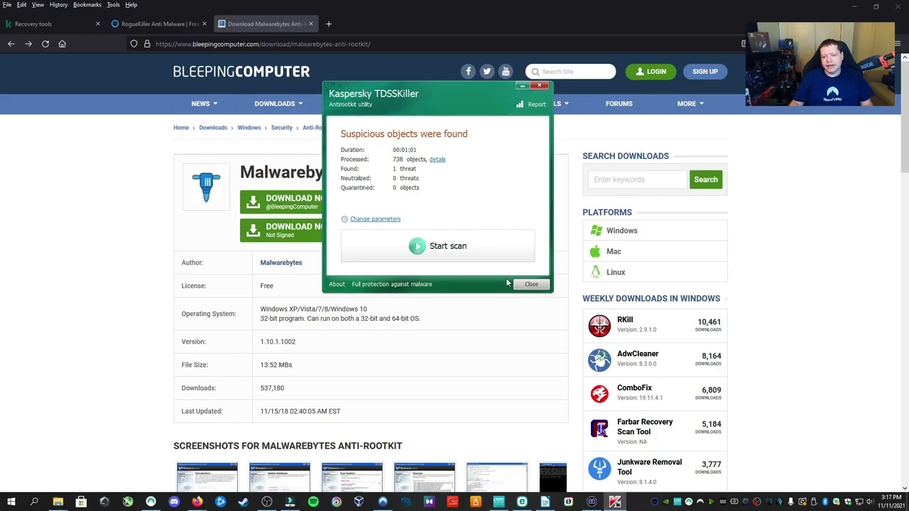
{"action": "left_click", "coordinate": [530, 285]}
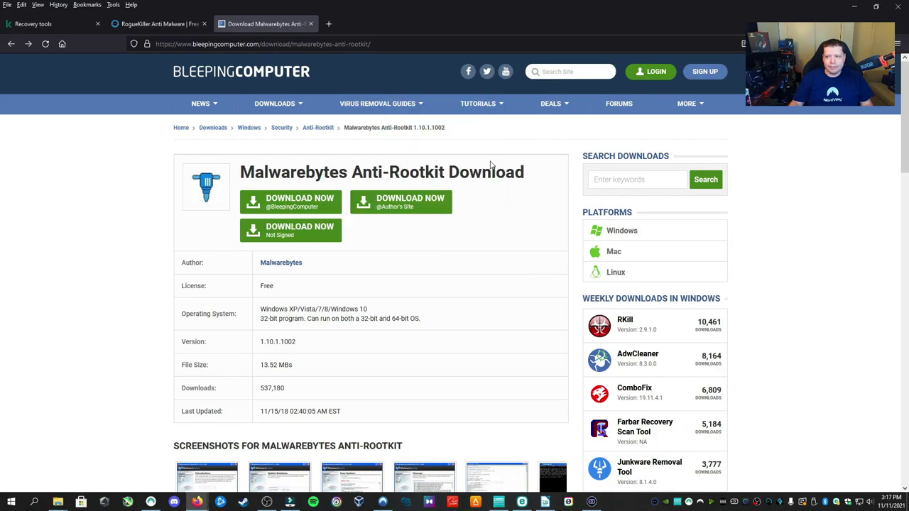
- Run mbar-1.10.3.1001.exe from the Downloads folder and extract Malwarebytes Anti-Rootkit to the Desktop
{"action": "mouse_move", "coordinate": [60, 501]}
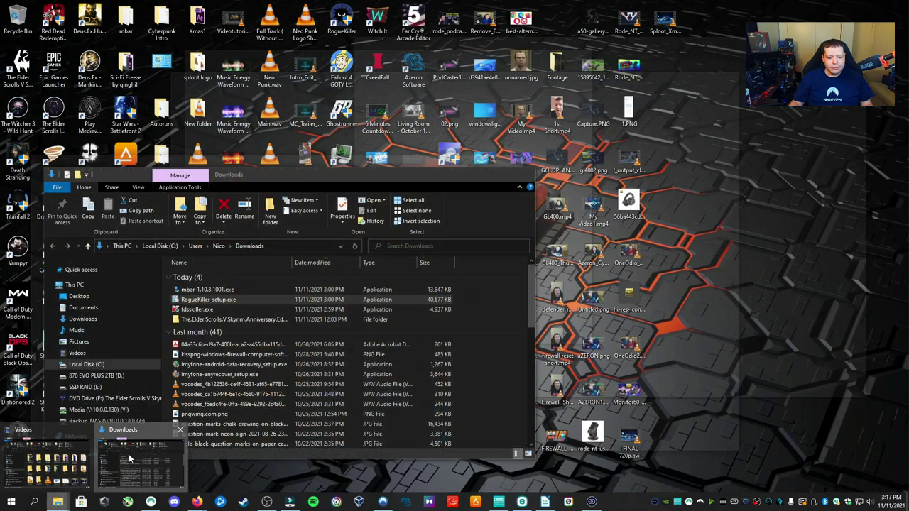
{"action": "left_click", "coordinate": [142, 454]}
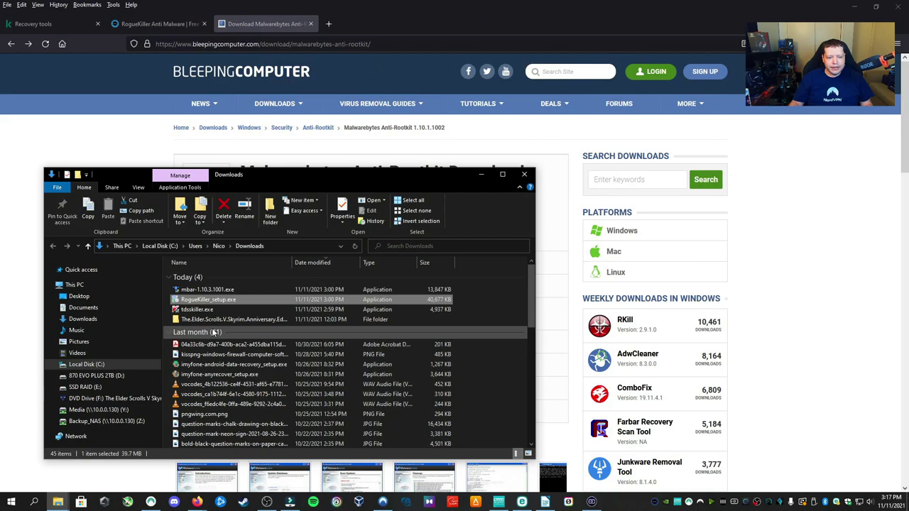
{"action": "left_click", "coordinate": [193, 291]}
{"action": "double_click", "coordinate": [193, 291]}
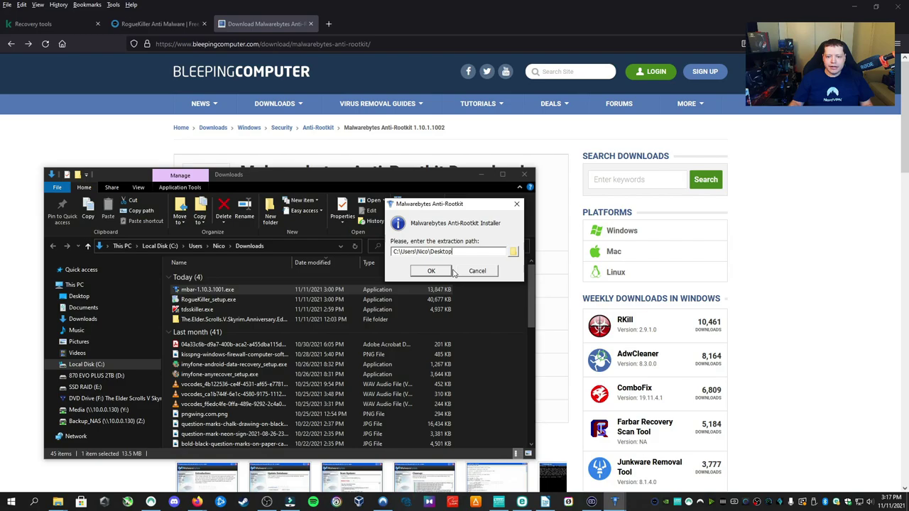
{"action": "left_click", "coordinate": [430, 272]}
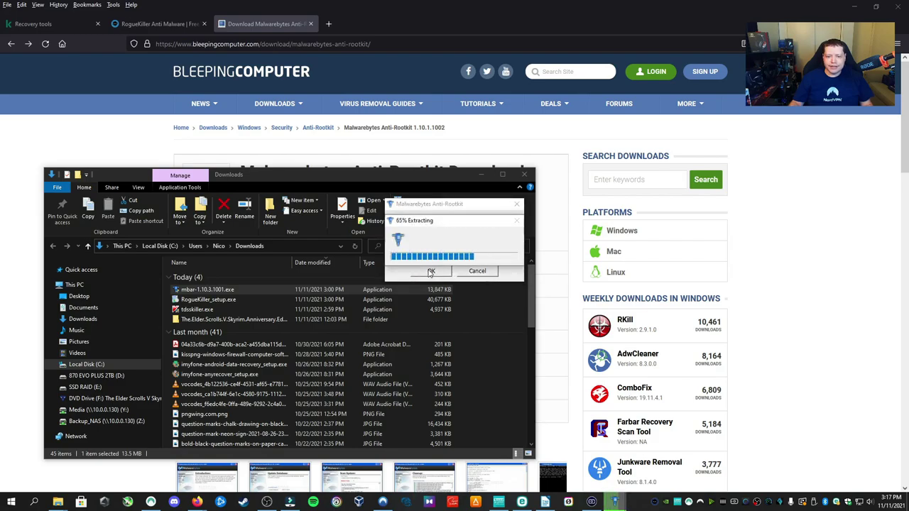
{"action": "left_click", "coordinate": [431, 272]}
- Proceed past the Malwarebytes Anti-Rootkit introduction and database update pages and run the system scan
{"action": "left_click", "coordinate": [578, 352]}
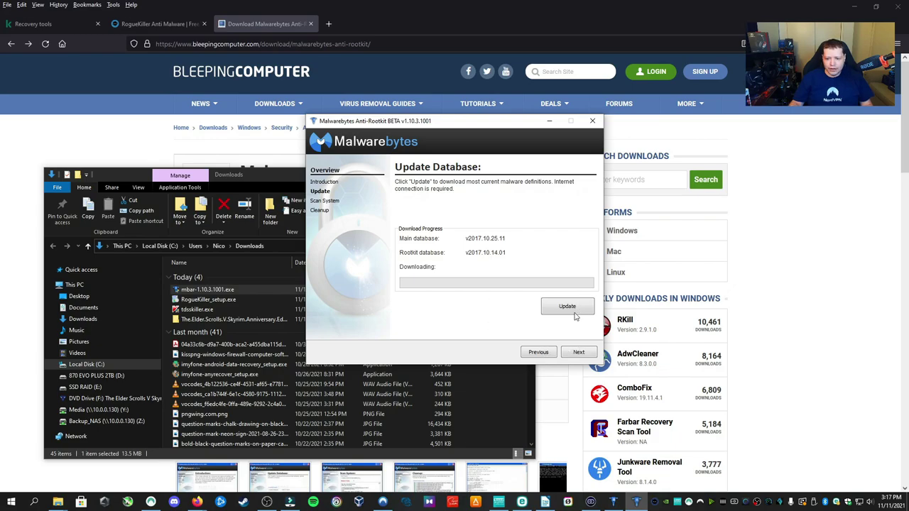
{"action": "left_click", "coordinate": [574, 352]}
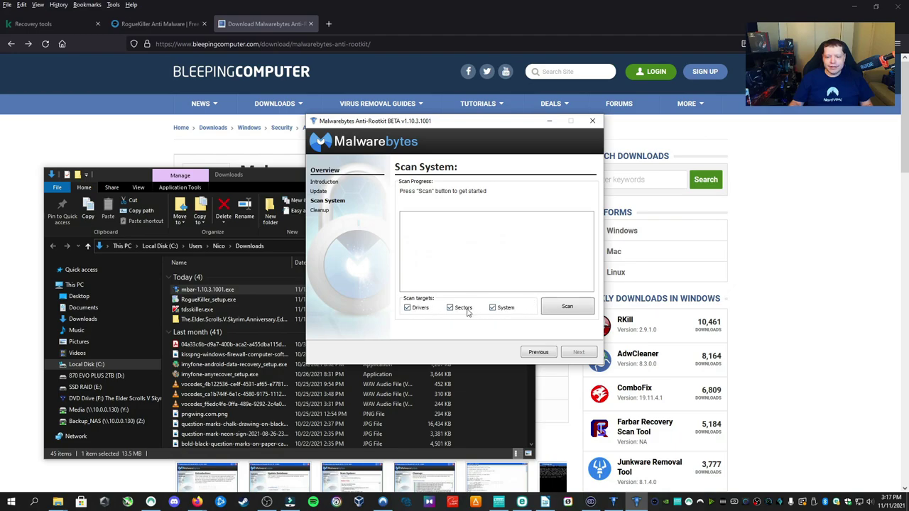
{"action": "left_click", "coordinate": [496, 310]}
{"action": "left_click", "coordinate": [565, 313]}
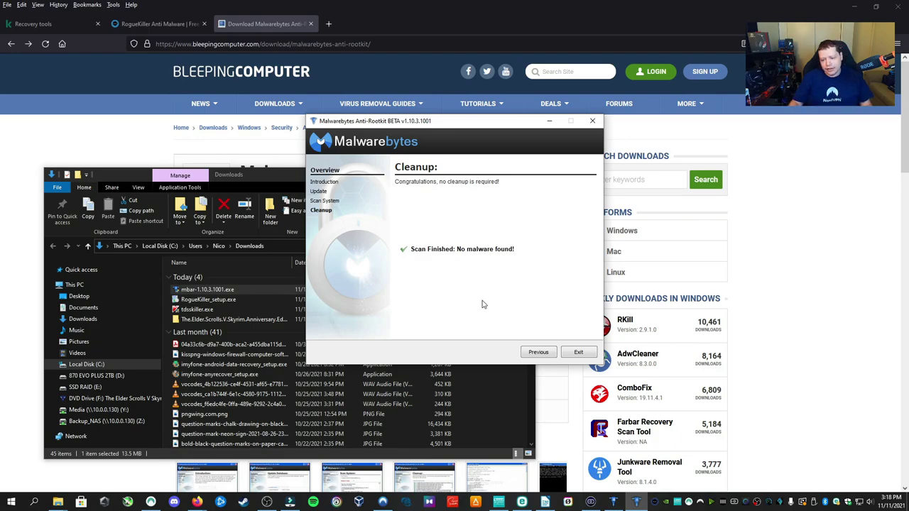
- Exit Malwarebytes Anti-Rootkit and dismiss its installer's extraction dialog
{"action": "left_click", "coordinate": [586, 356]}
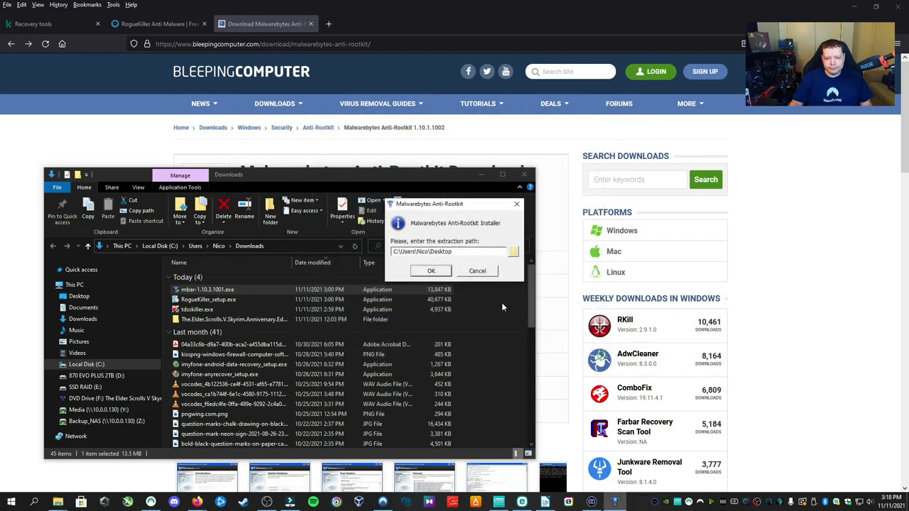
{"action": "left_click", "coordinate": [477, 271]}
{"action": "left_click", "coordinate": [433, 267]}
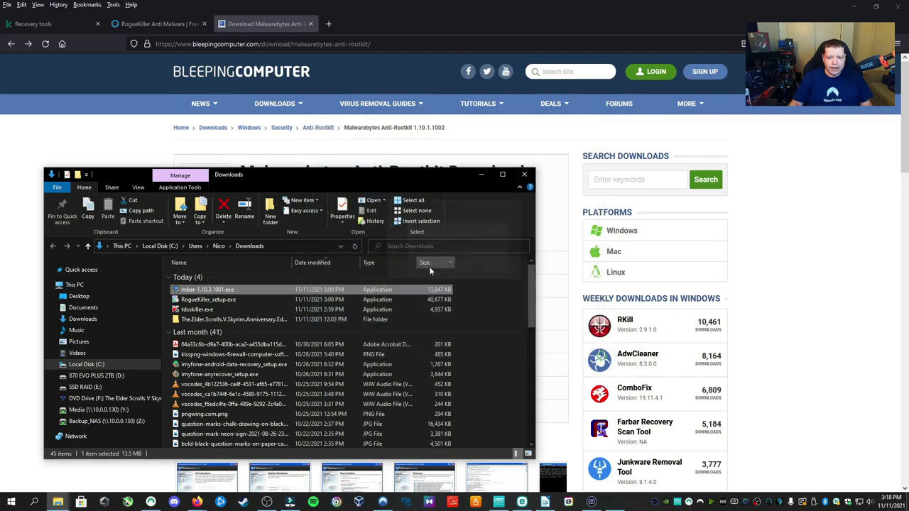
{"action": "double_click", "coordinate": [227, 299]}
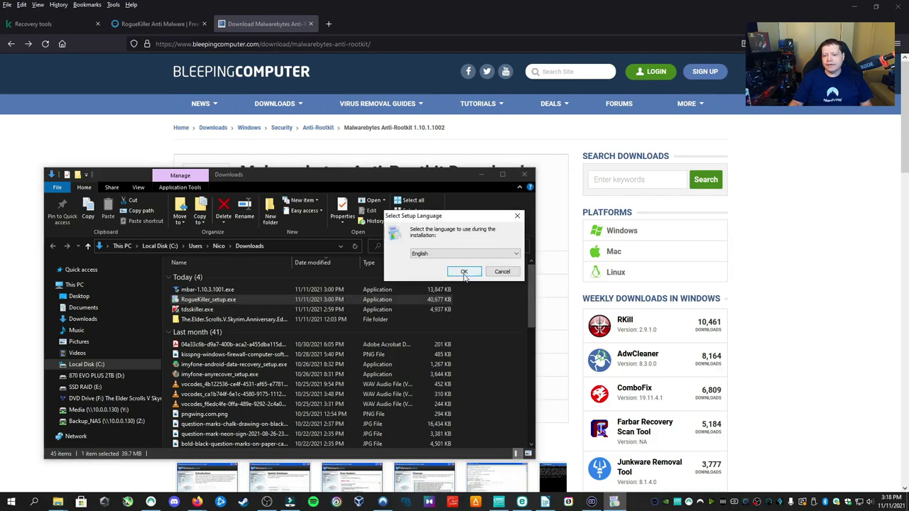
{"action": "left_click", "coordinate": [465, 274]}
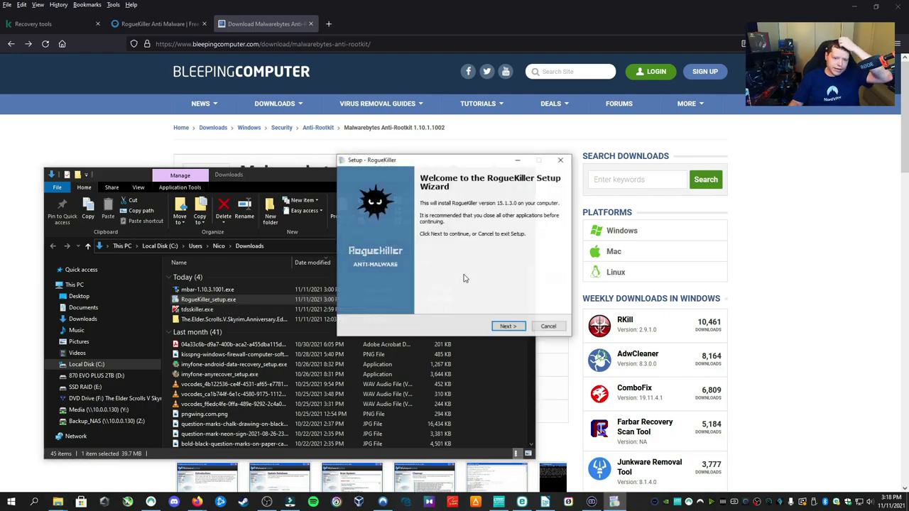
{"action": "left_click", "coordinate": [511, 327]}
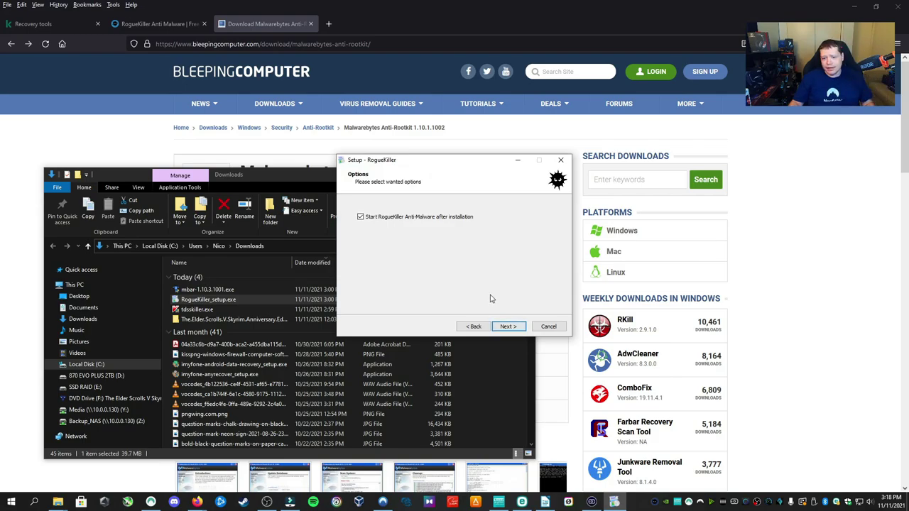
{"action": "left_click", "coordinate": [548, 326]}
{"action": "key", "text": "Return"}
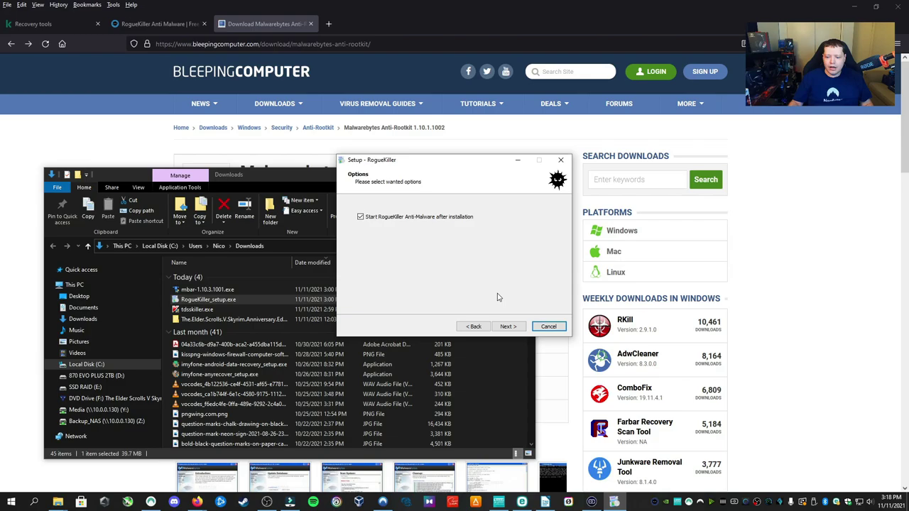
{"action": "left_click", "coordinate": [540, 324]}
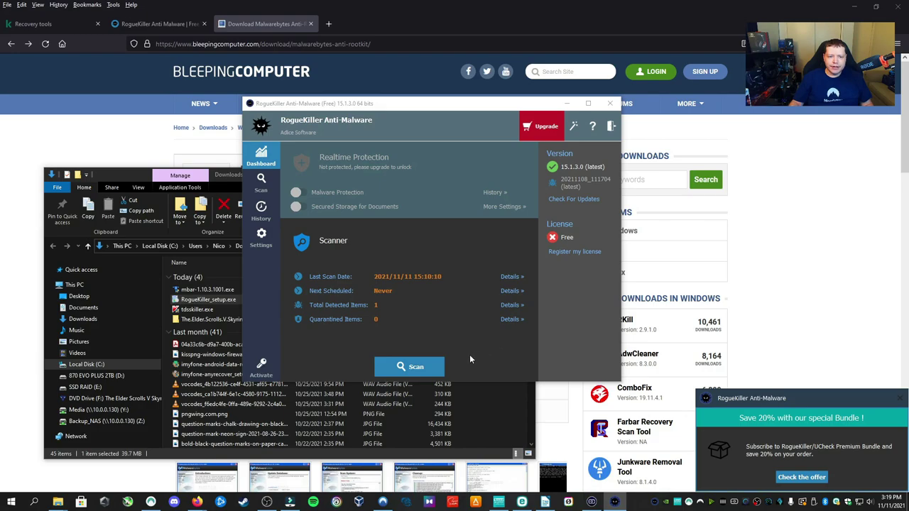
- Run a Standard Scan in RogueKiller Anti-Malware
{"action": "left_click", "coordinate": [261, 186]}
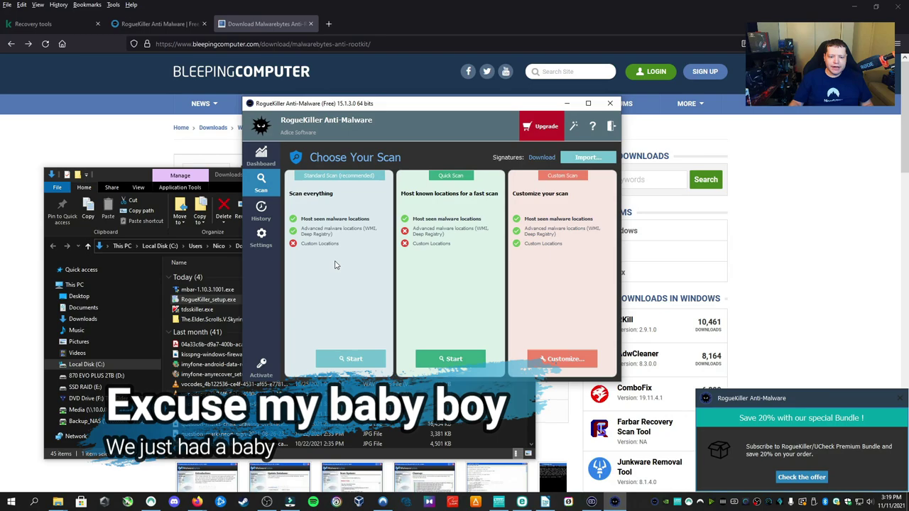
{"action": "left_click", "coordinate": [350, 358]}
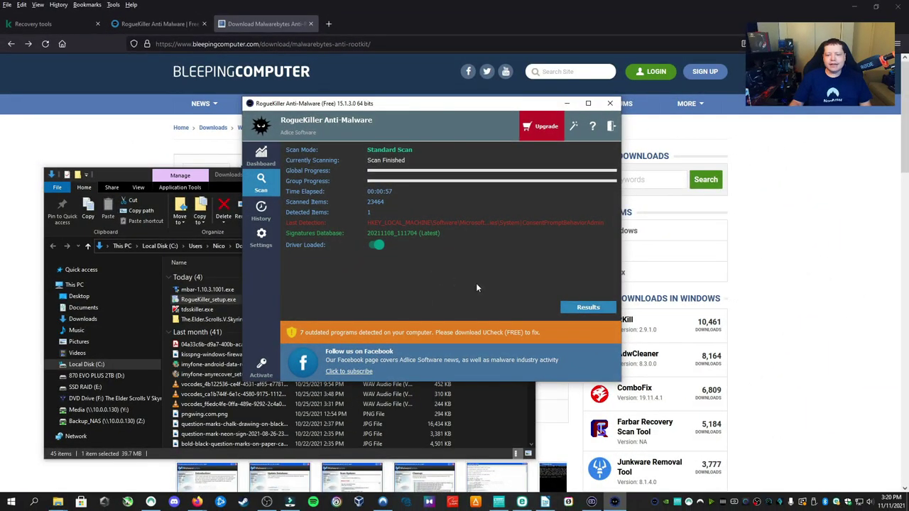
- Open the RogueKiller scan results, run the removal, and close the program
{"action": "left_click", "coordinate": [589, 307]}
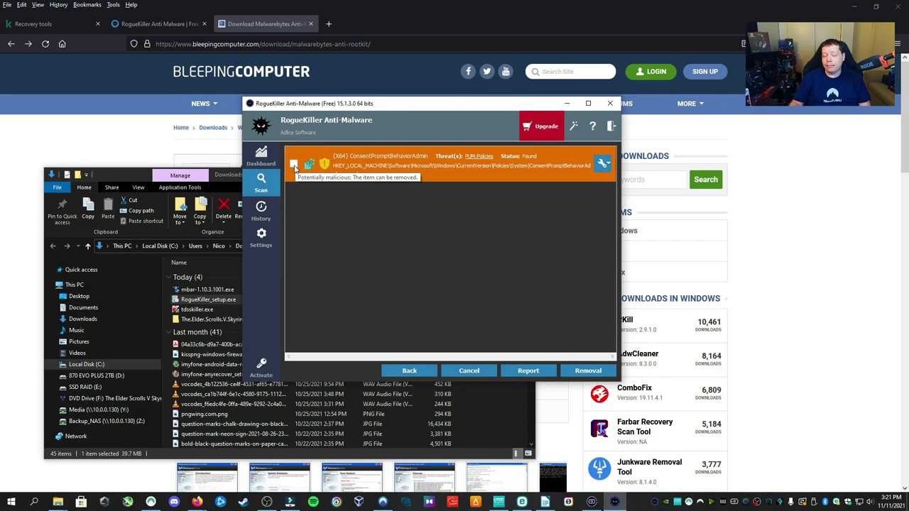
{"action": "left_click", "coordinate": [581, 373]}
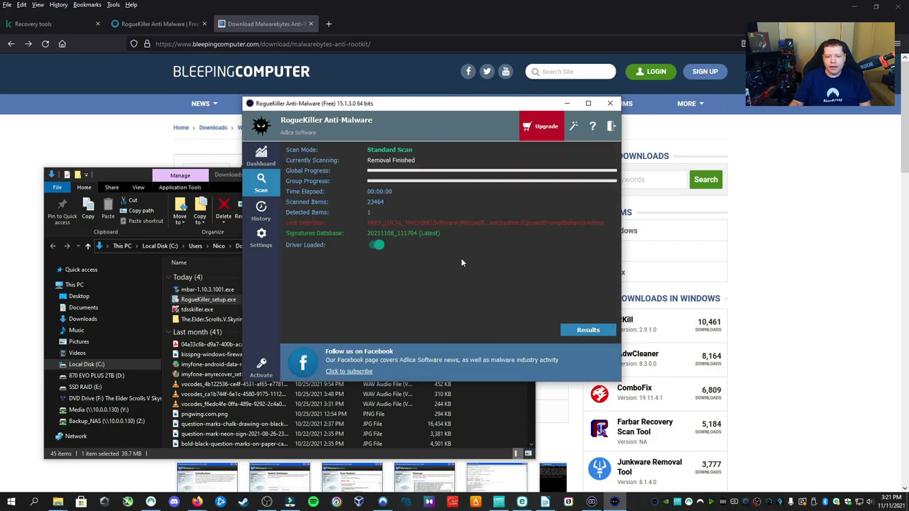
{"action": "left_click", "coordinate": [609, 103]}
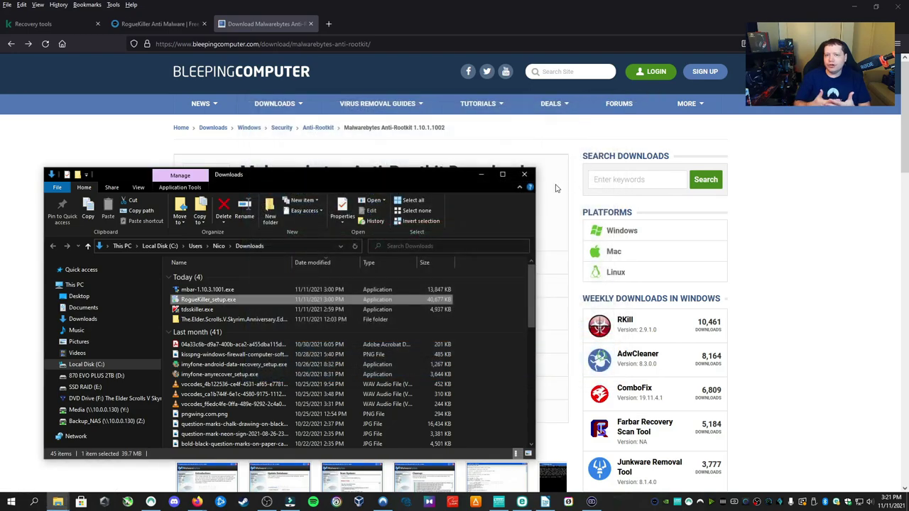